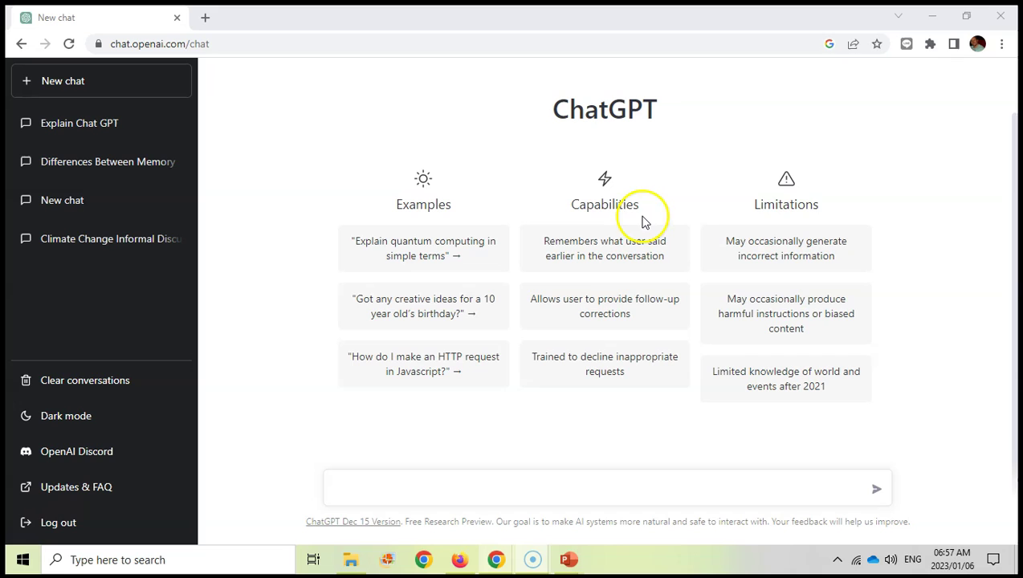
Ask how proteins and carbohydrates are digested differently in humans and review ChatGPT's explanation
left_click(381, 489)
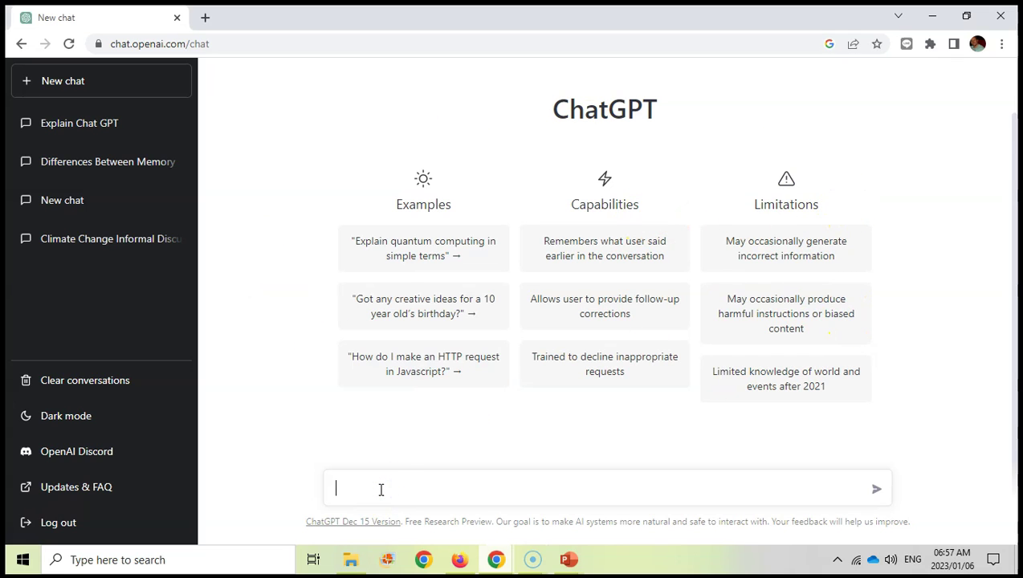
type("What is the difference between the way proteins and carbohydrates are digested in humans")
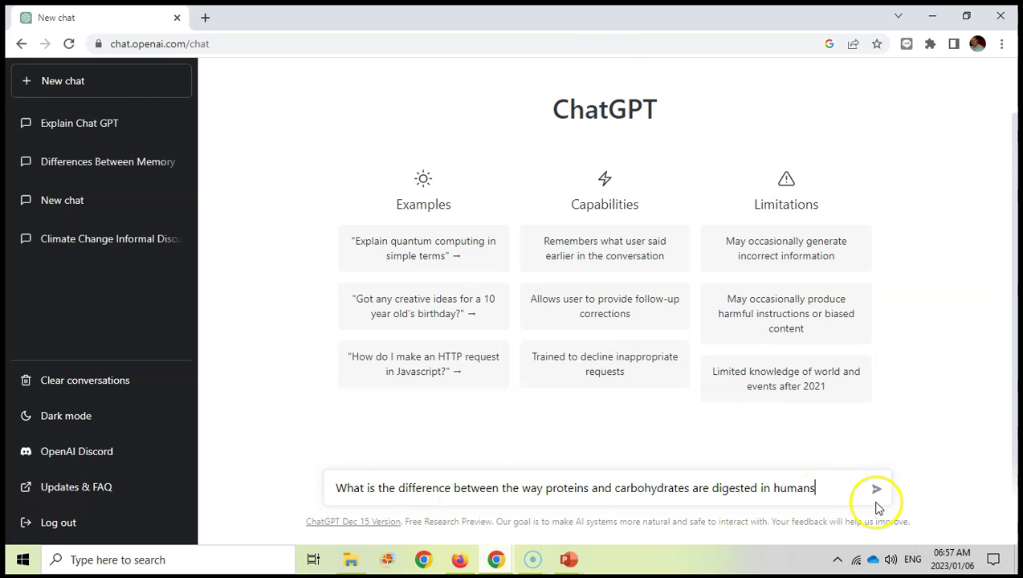
left_click(877, 491)
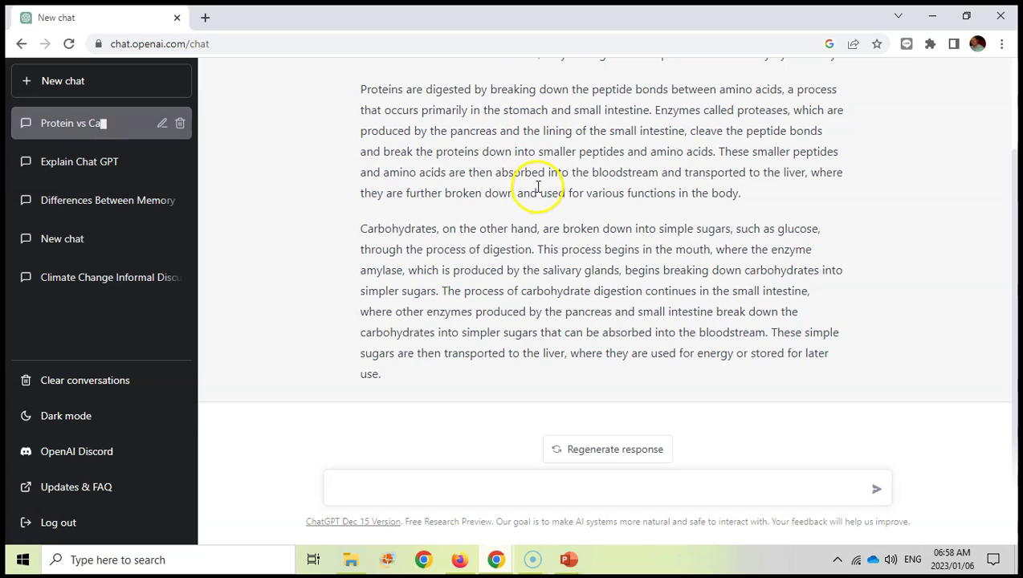
scroll(539, 185, "up", 1)
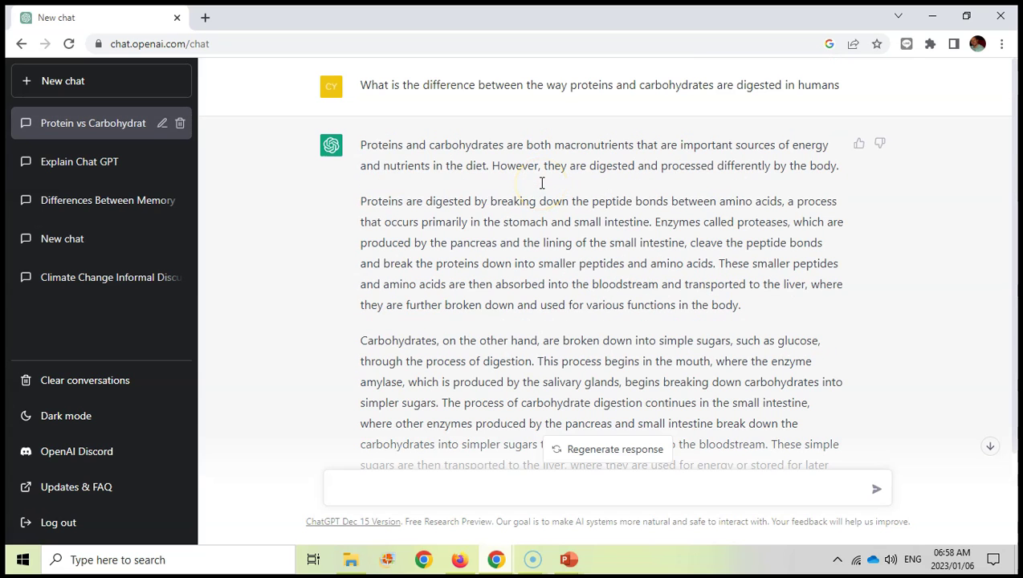
scroll(547, 205, "down", 1)
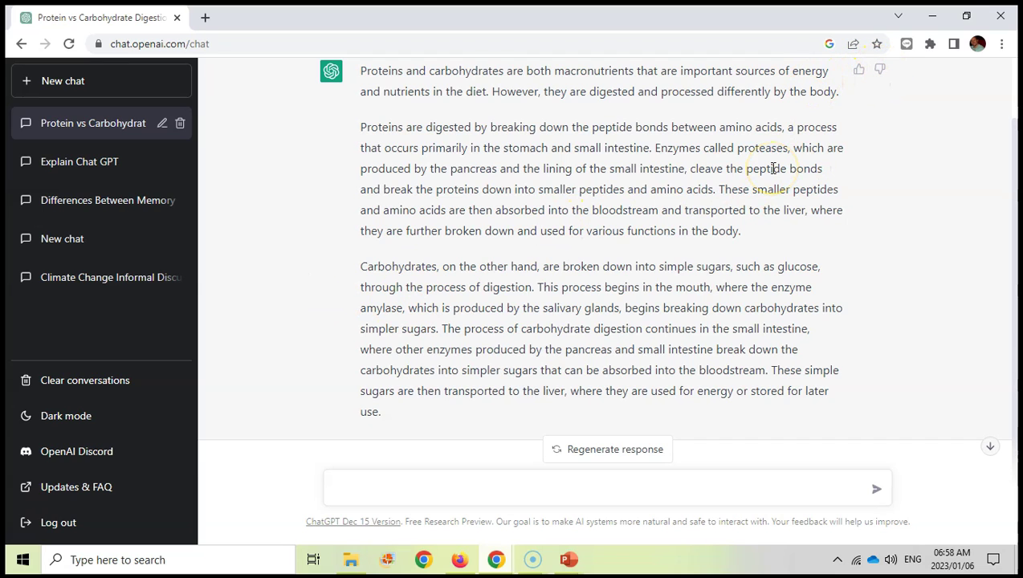
Request a protein-vs-carbohydrate differences table, then regenerate it covering digestion, enzymes and absorption
left_click(758, 347)
left_click(373, 480)
type("can you create a table with the differences between proteins and carbohydrates\\n")
key("BackSpace")
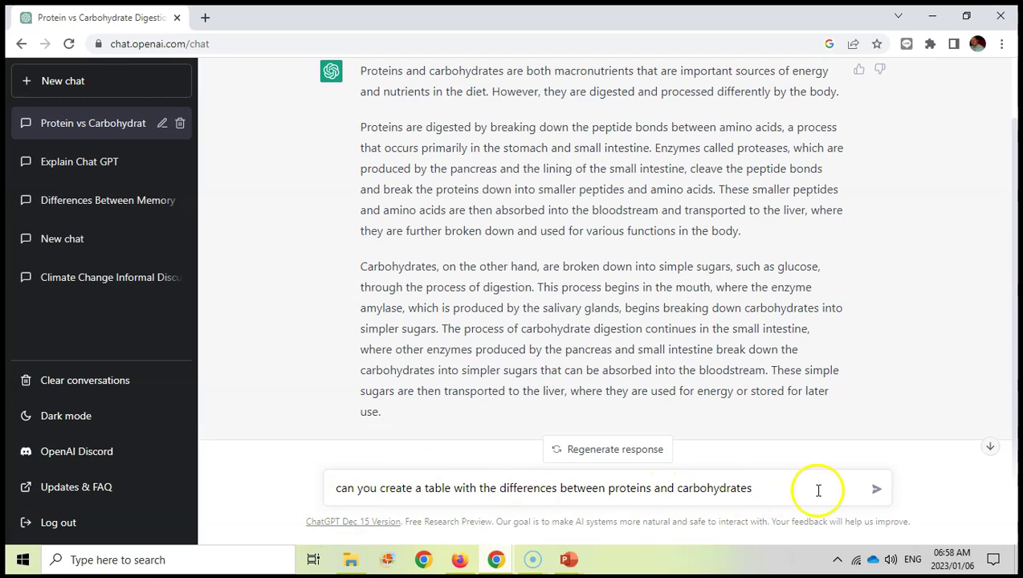
left_click(876, 491)
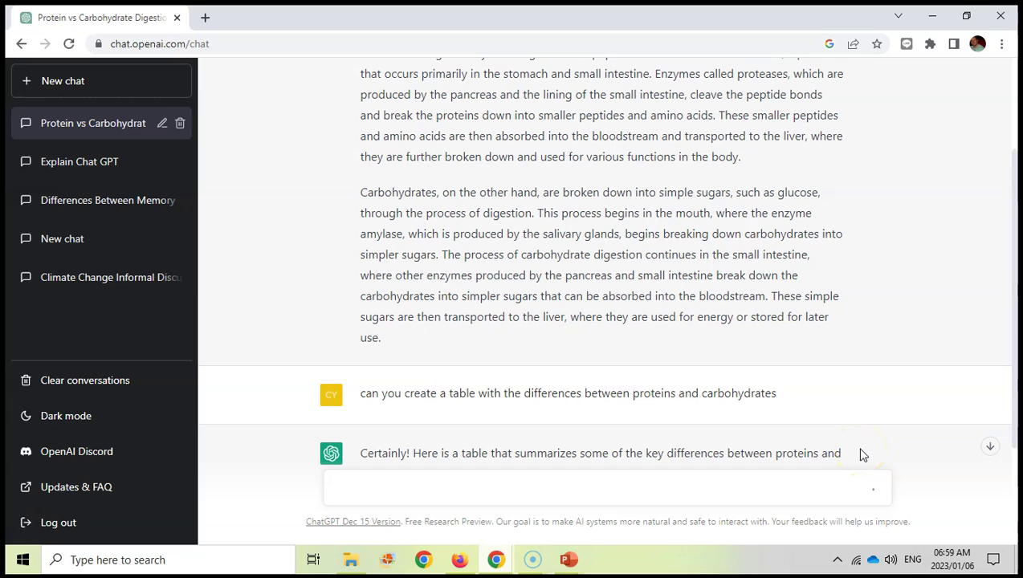
scroll(918, 413, "down", 3)
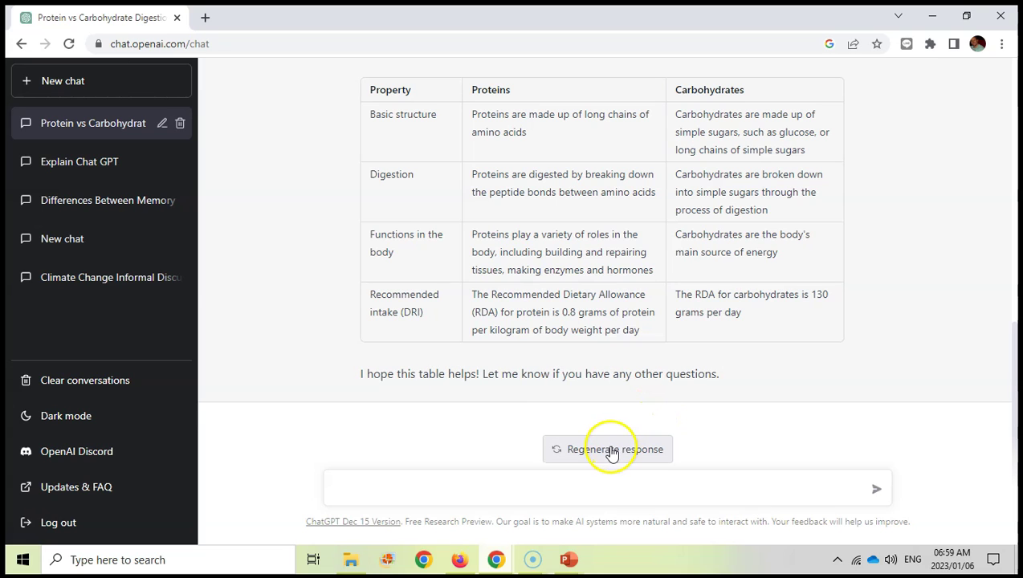
left_click(611, 451)
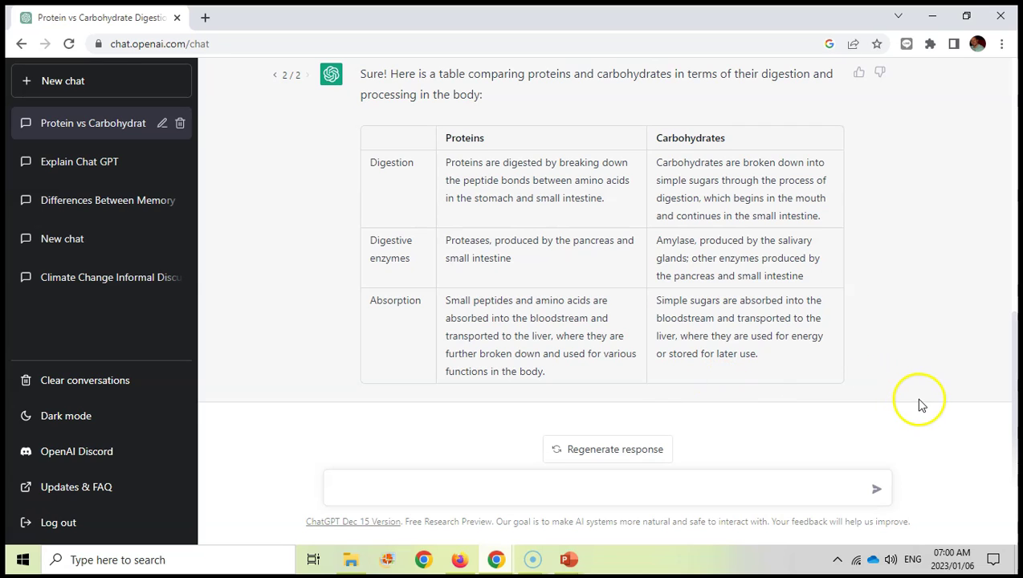
Ask ChatGPT for a dialogue about the best Netflix series
left_click(357, 487)
type("Generate a dialogue between two people talking about which series on Netflix is the best")
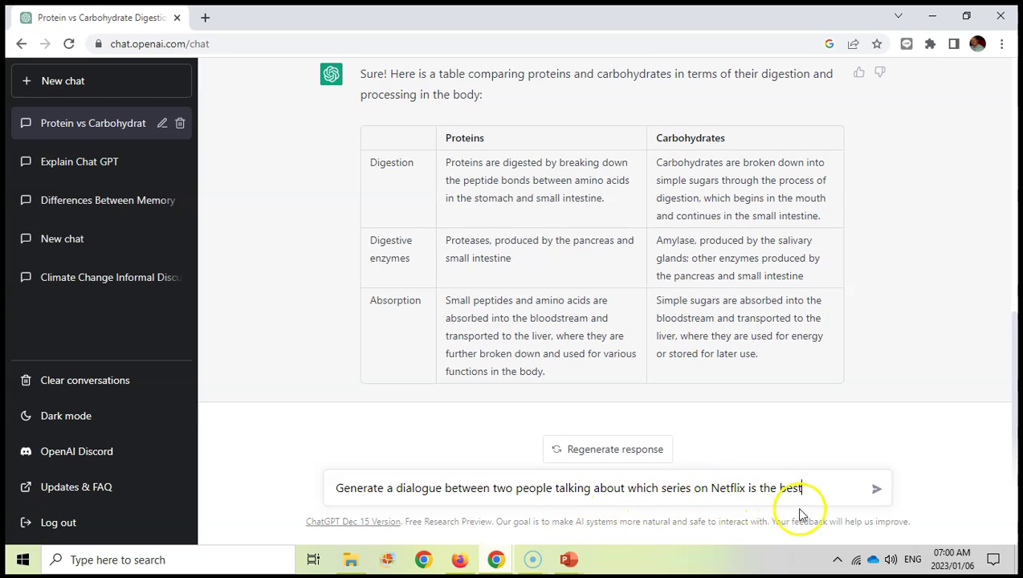
left_click(877, 489)
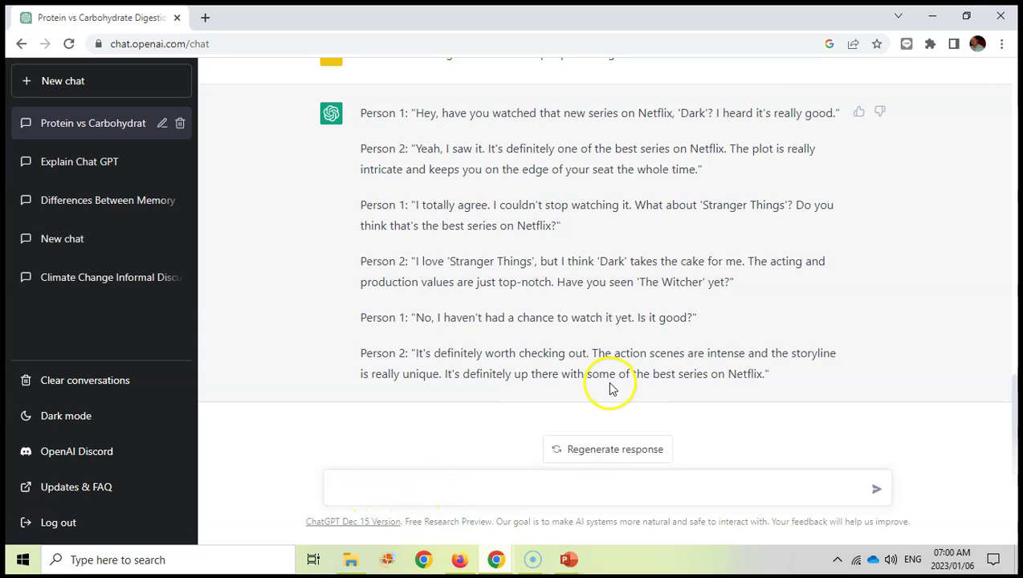
In a new chat, enter 'I need a quick sort algorithm in Delphi code' without sending
left_click(468, 488)
type("Continue the dialogue talking about the actors from those shows")
key("Return")
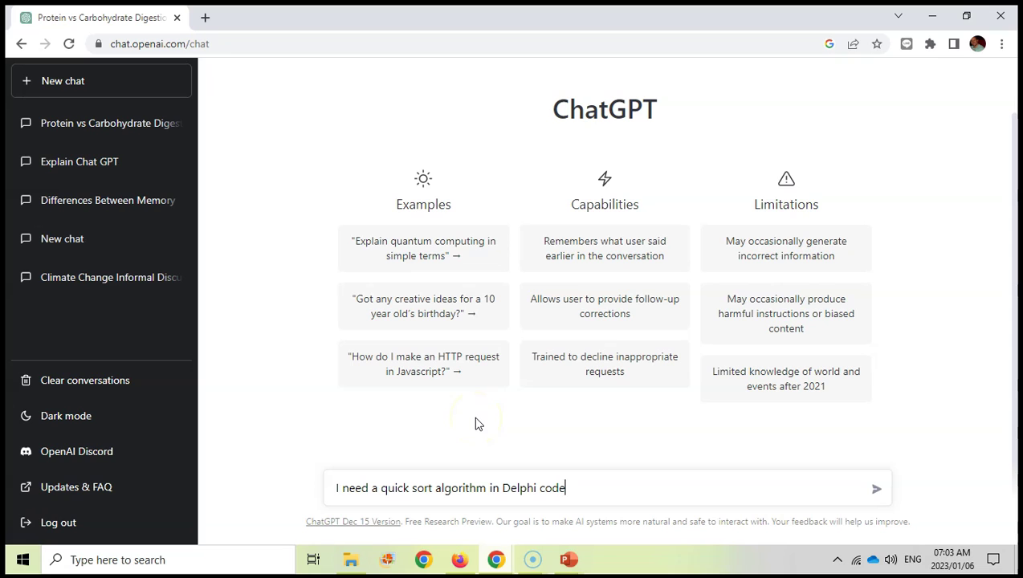
Change 'quick' to 'Quick' in the Delphi request and send it for a QuickSort procedure
left_click(393, 491)
key("BackSpace")
type("Q")
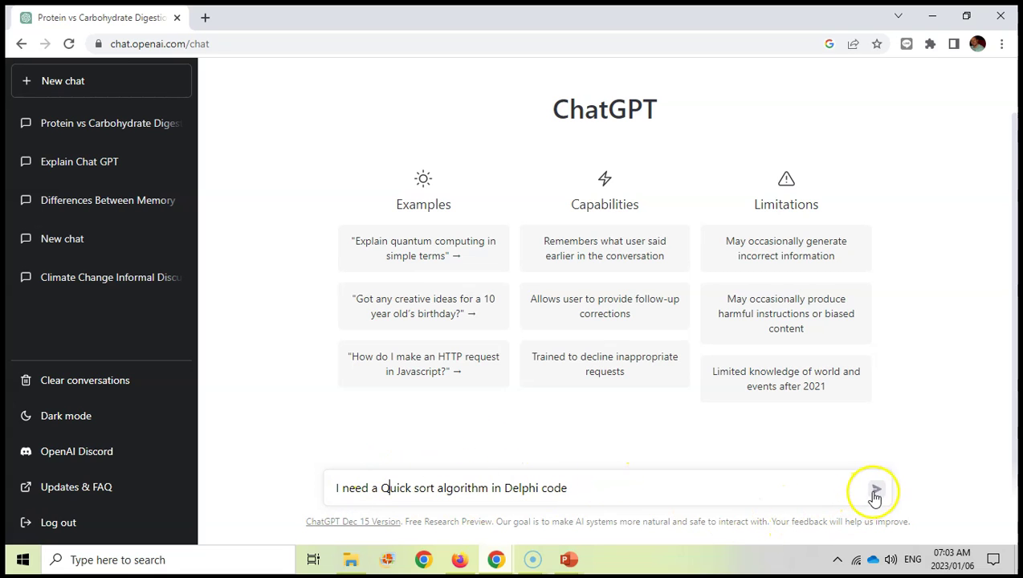
left_click(875, 492)
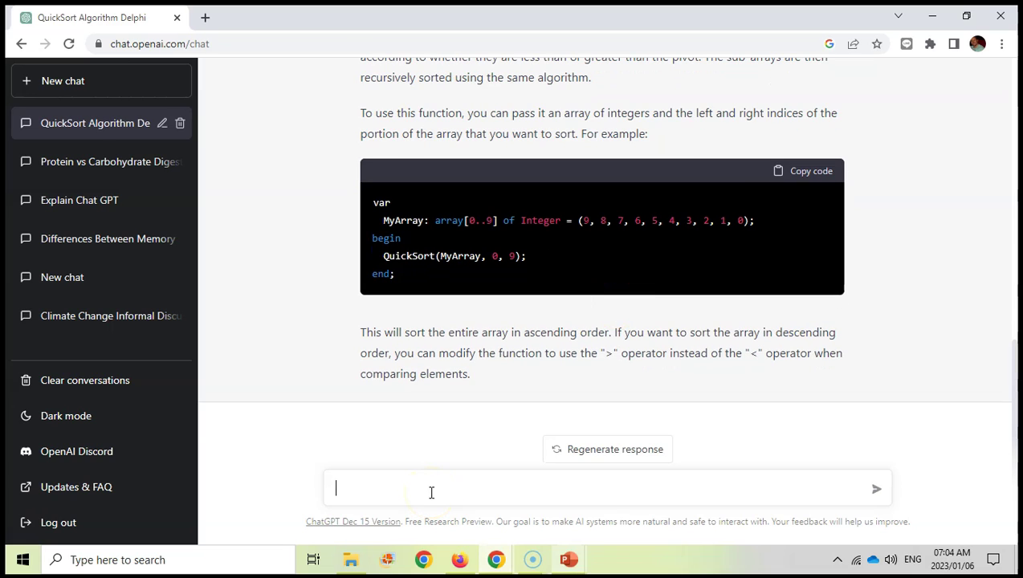
Send 'Give me HTML code for a navigation structure' and review the HTML and CSS answer
type("Give me HTML code for a navigation structure")
key("BackSpace")
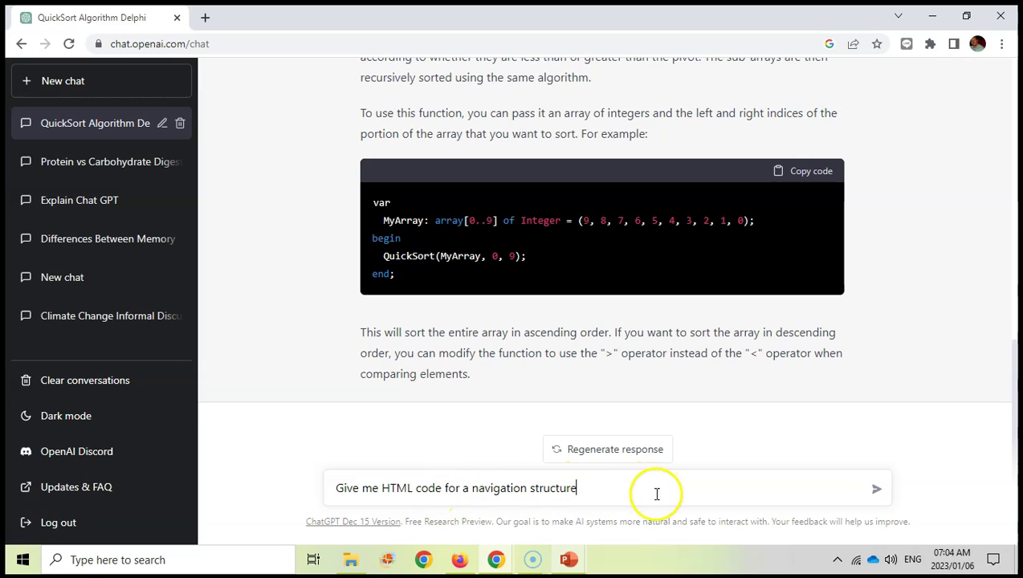
left_click(875, 491)
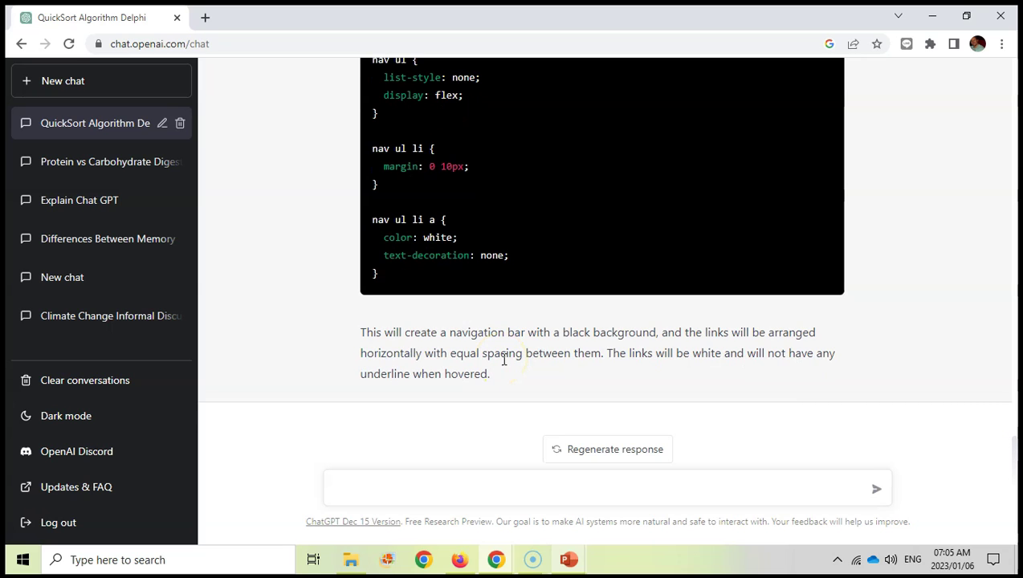
scroll(522, 345, "up", 12)
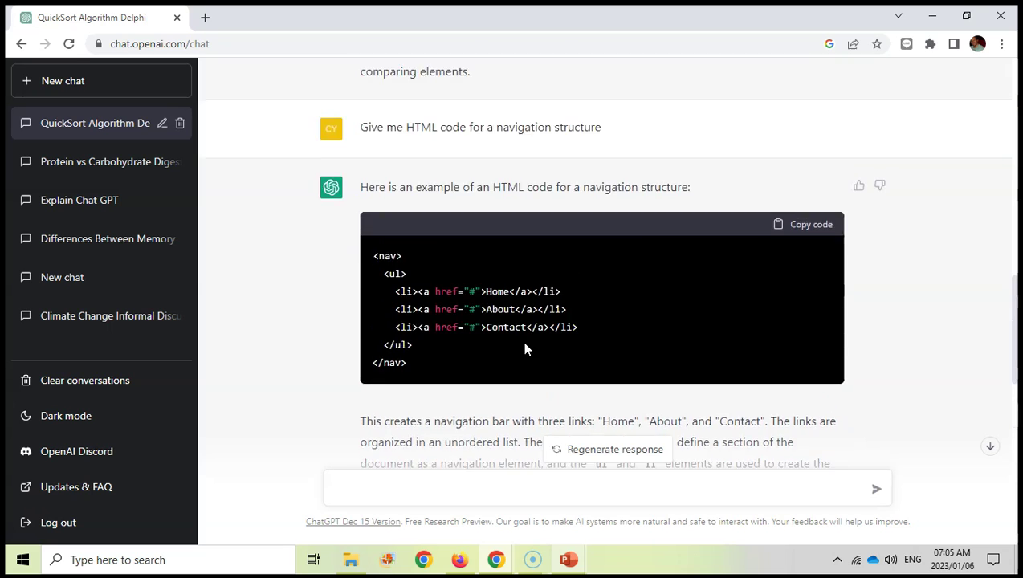
scroll(523, 347, "up", 10)
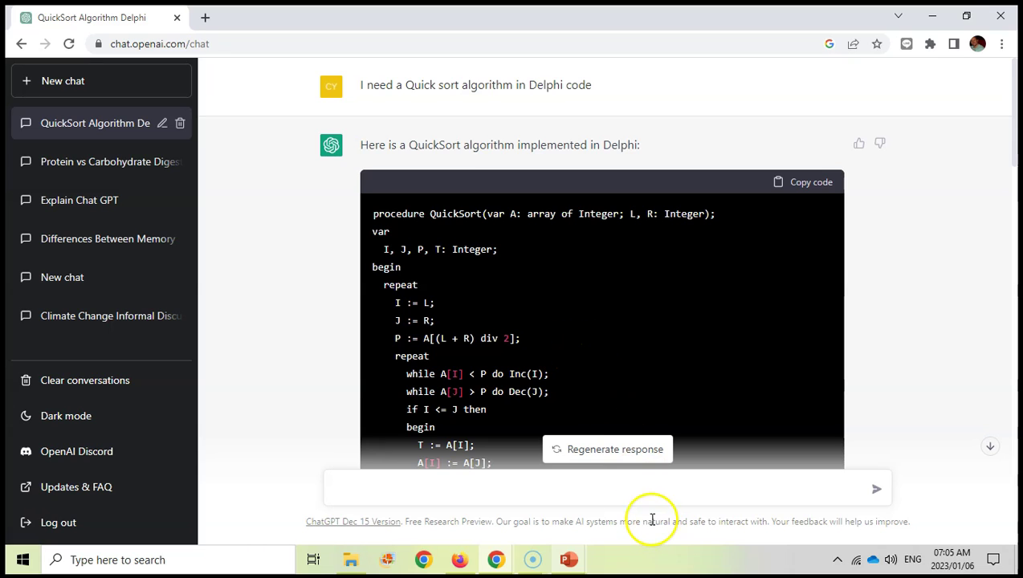
scroll(610, 504, "down", 10)
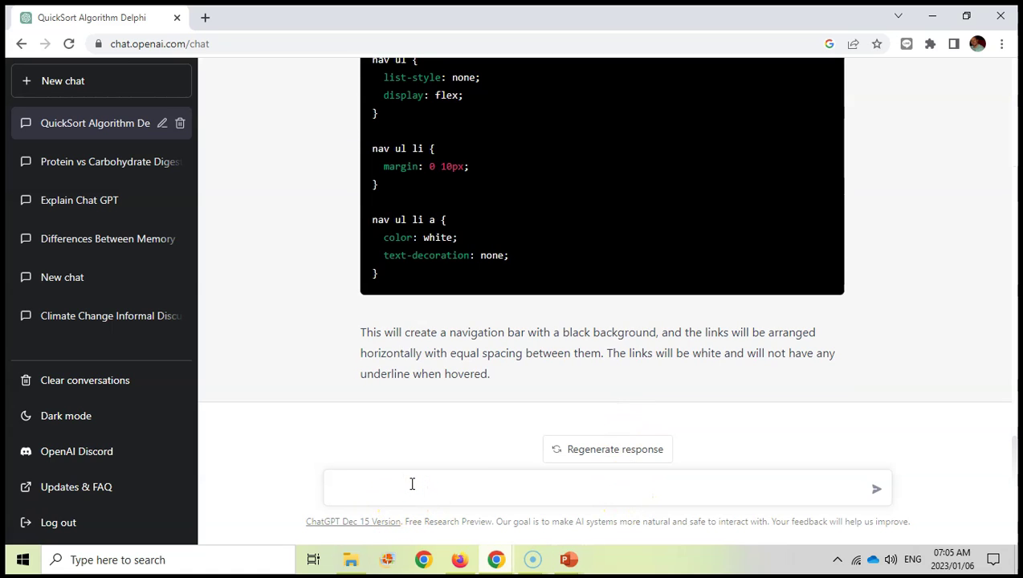
Send 'Create a poem about the struggles of a tiger during a drought' and read the five-stanza poem
type("Create a poem about the struggles of a tiger during a drought")
key("BackSpace")
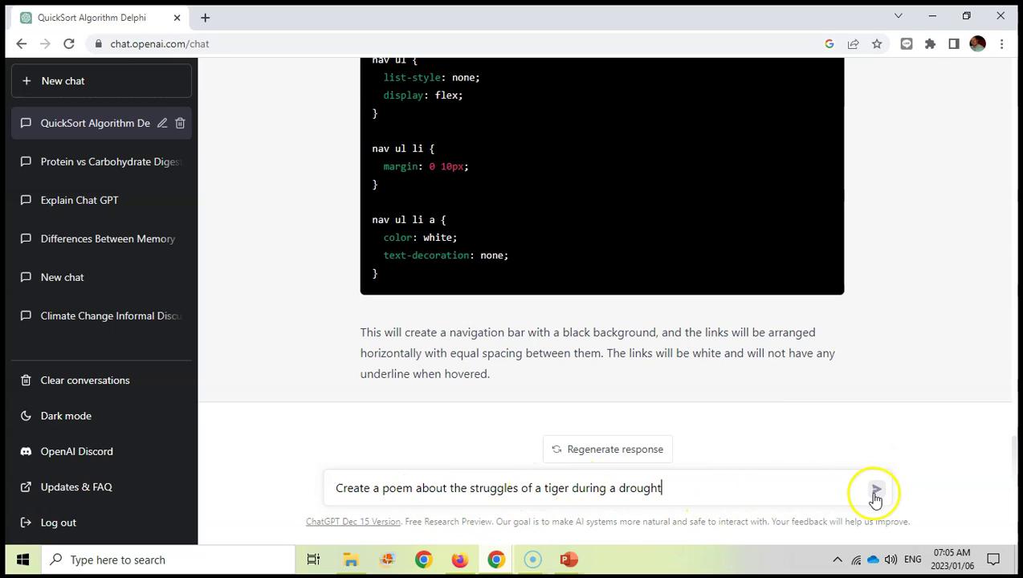
left_click(876, 492)
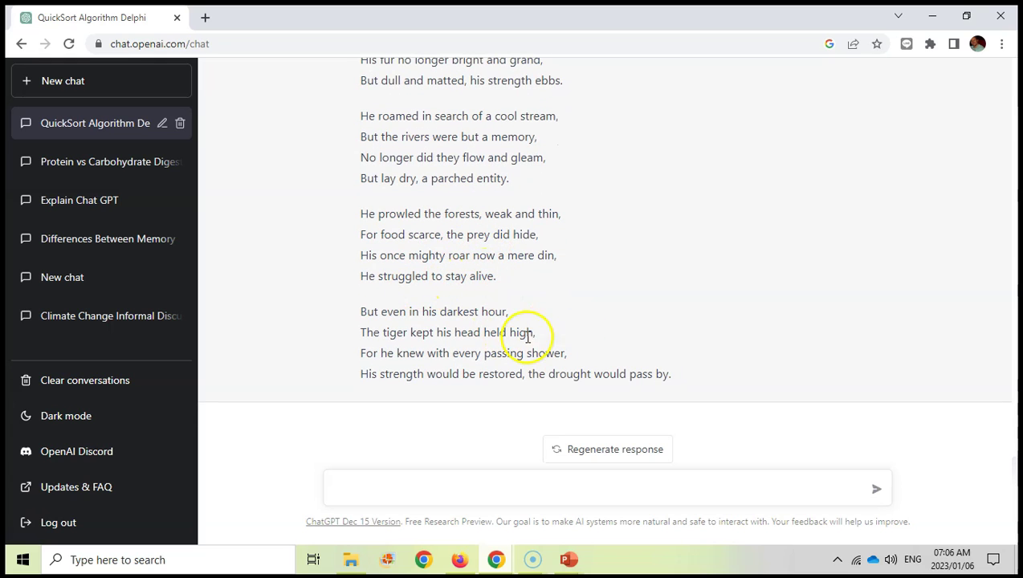
scroll(517, 352, "up", 1)
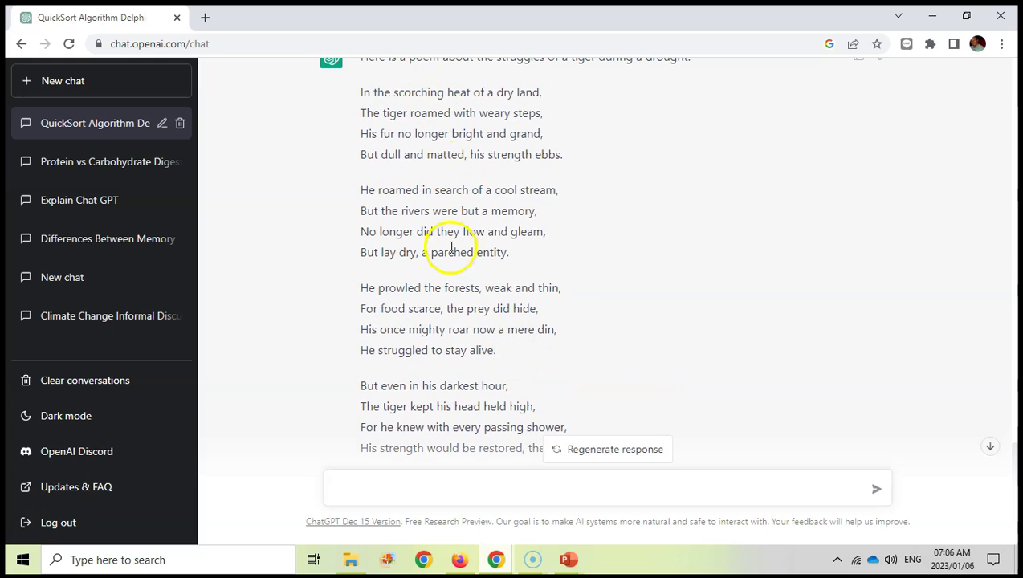
scroll(504, 369, "down", 1)
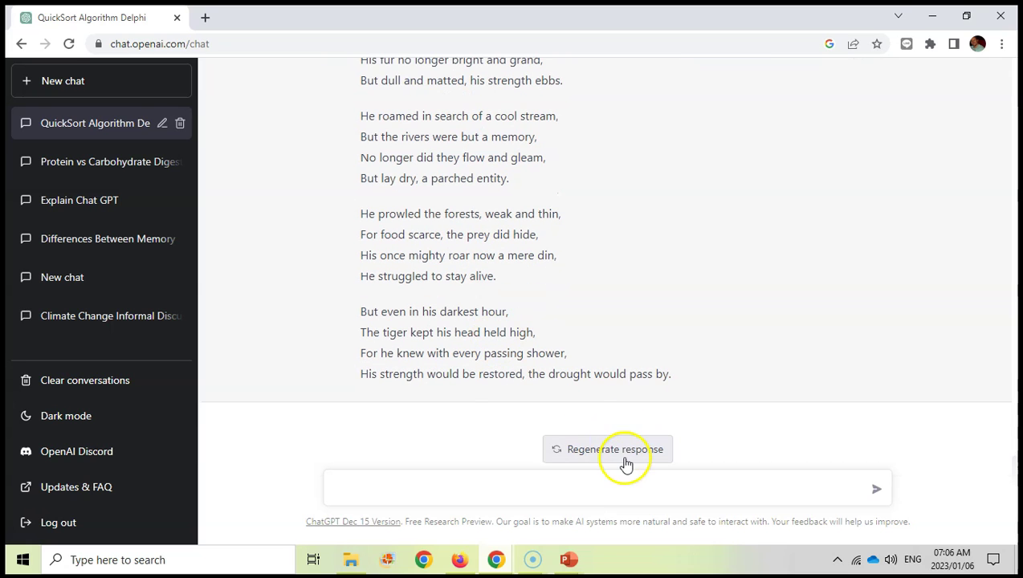
scroll(633, 358, "up", 1)
scroll(492, 244, "up", 2)
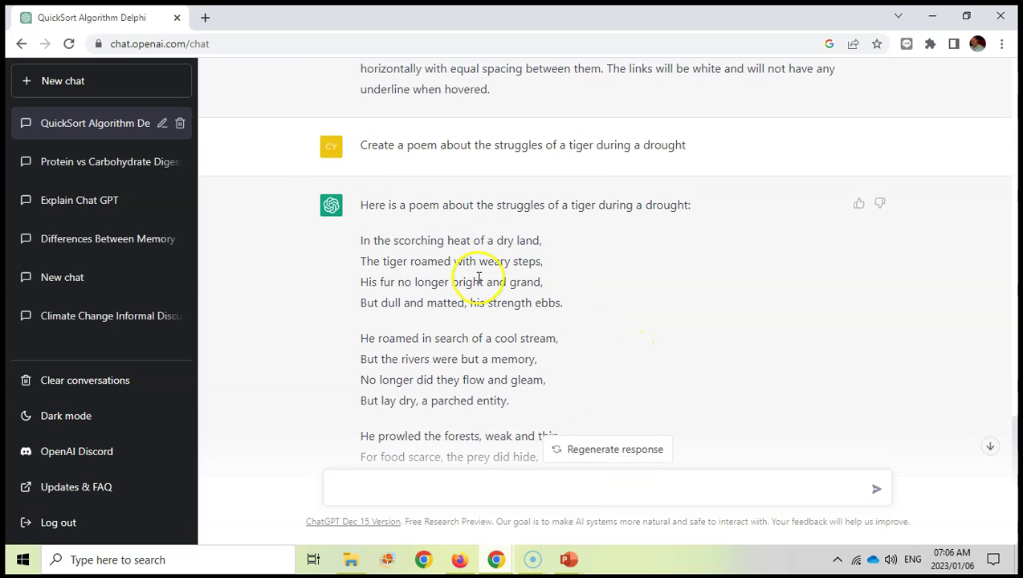
scroll(692, 381, "down", 3)
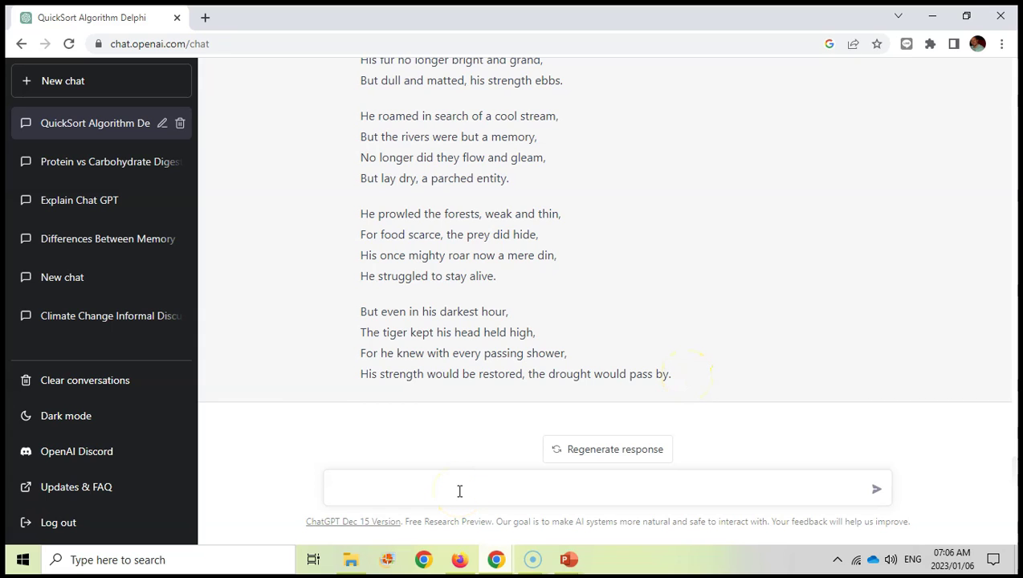
Send 'I'm feeling unmotivated today' to get five motivation tips
type("I'm feeling unmotivated today")
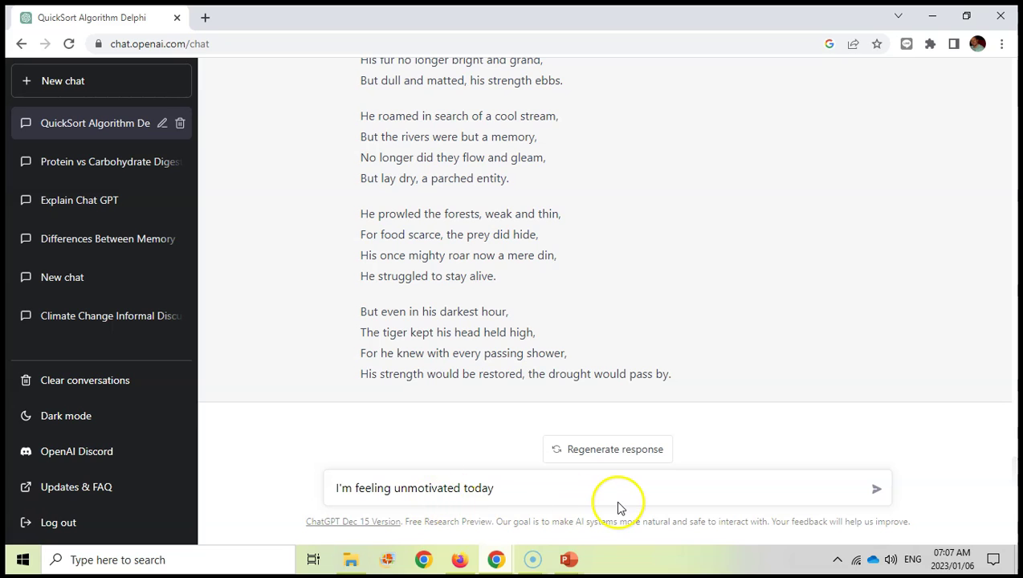
key("Return")
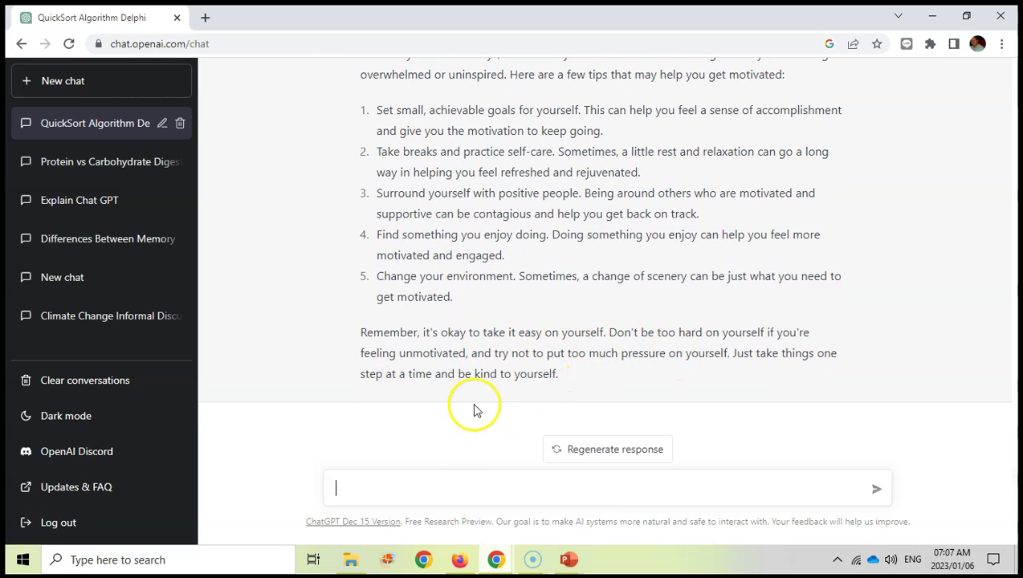
Follow up with 'But I have so much work to do' for workload tips
scroll(480, 323, "up", 3)
scroll(457, 331, "down", 3)
left_click(335, 491)
type("But I have so much work to do")
left_click(876, 489)
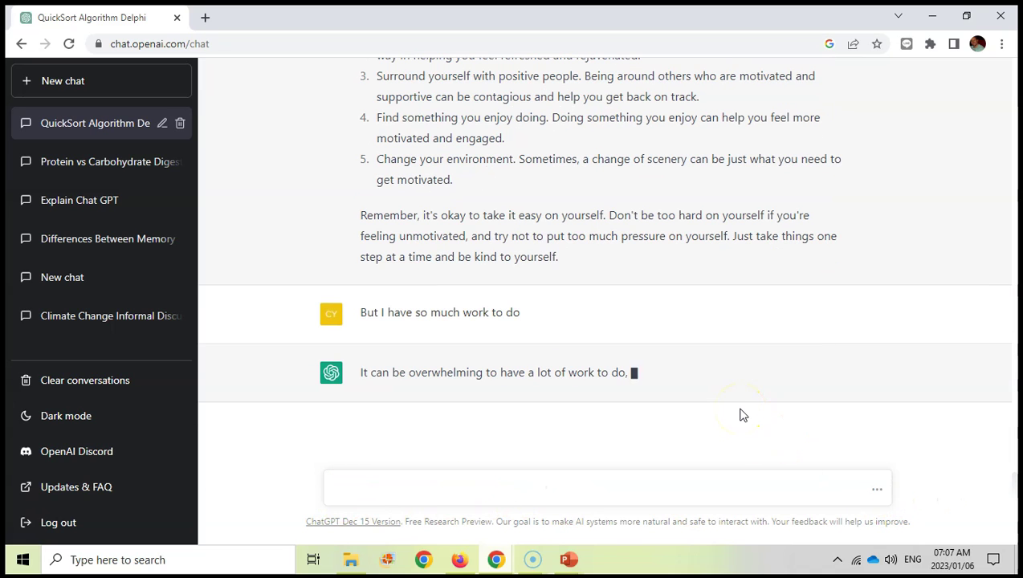